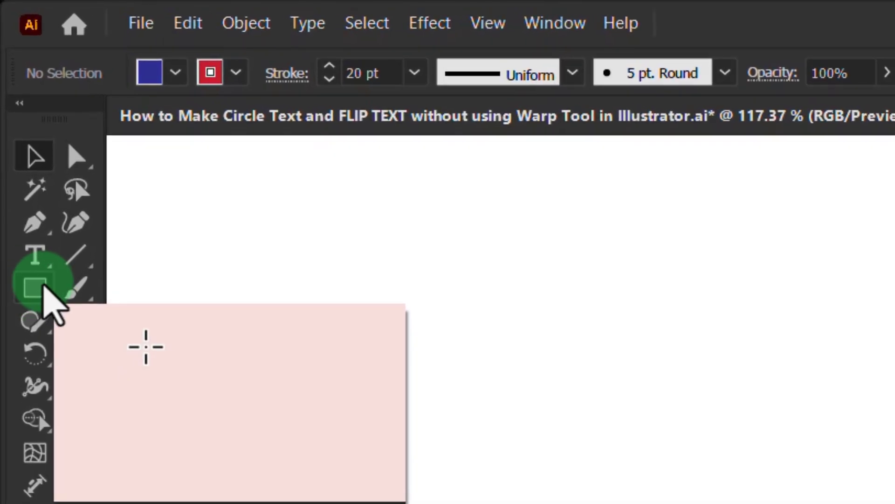
# Step: Draw a large perfect circle, about 6.37 inches across, with the Ellipse Tool
pyautogui.rightClick(14, 122)
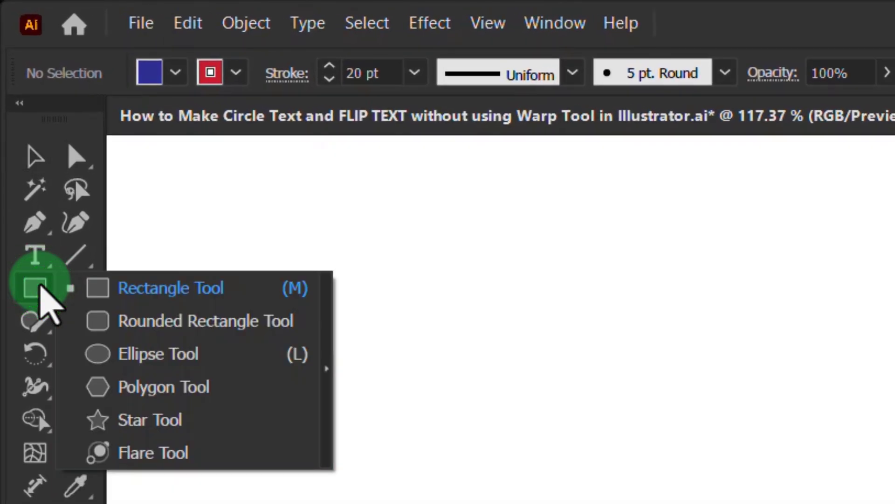
pyautogui.moveTo(40, 286)
pyautogui.mouseDown()
pyautogui.moveTo(112, 357)
pyautogui.moveTo(143, 355)
pyautogui.mouseUp()
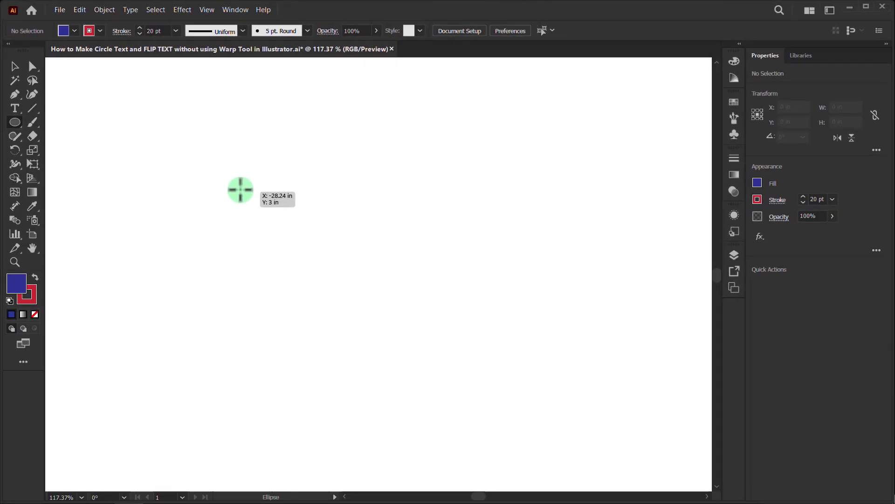
pyautogui.moveTo(240, 189)
pyautogui.mouseDown()
pyautogui.moveTo(538, 418)
pyautogui.moveTo(539, 395)
pyautogui.moveTo(548, 402)
pyautogui.mouseUp()
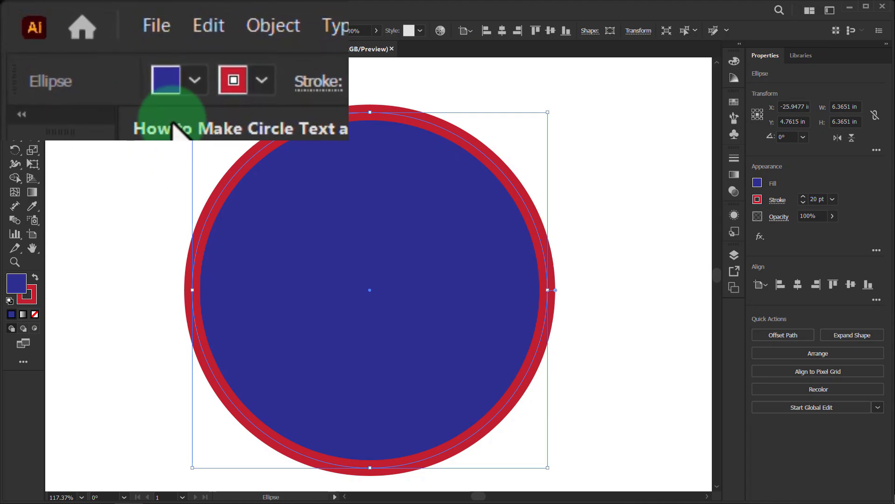
# Step: Set the circle's fill and stroke both to None, leaving a bare circular path
pyautogui.click(191, 79)
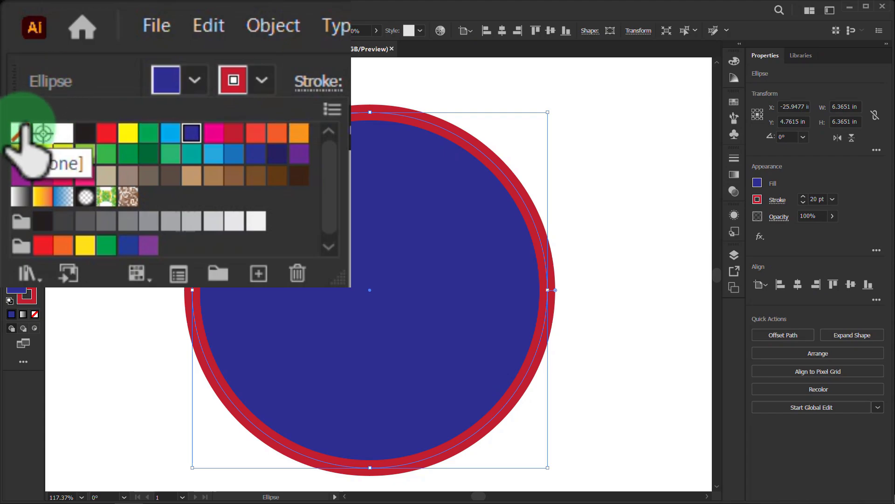
pyautogui.click(21, 131)
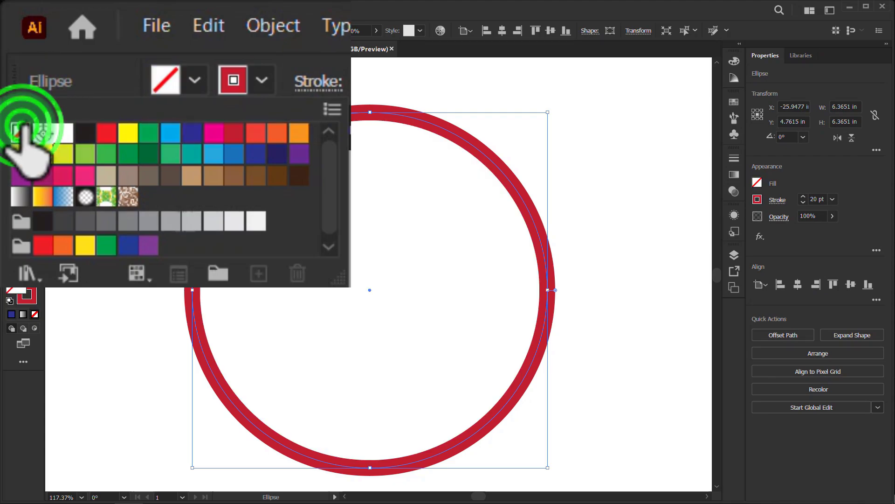
pyautogui.click(245, 80)
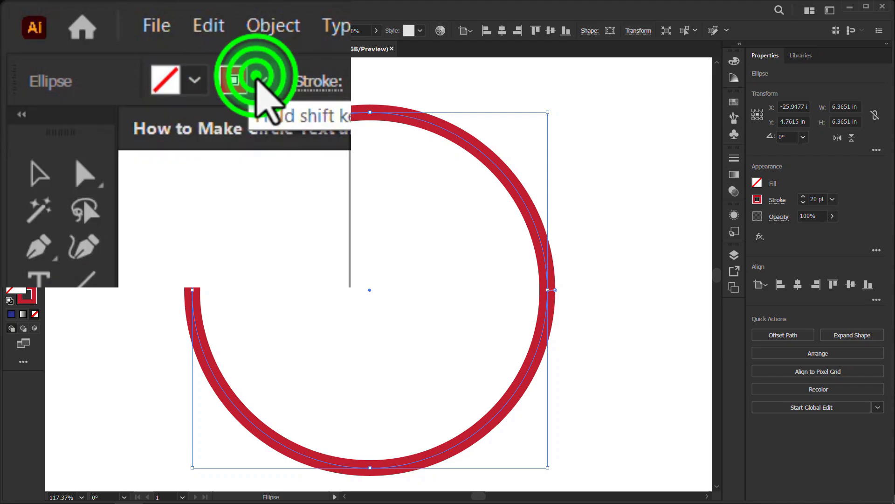
pyautogui.click(21, 133)
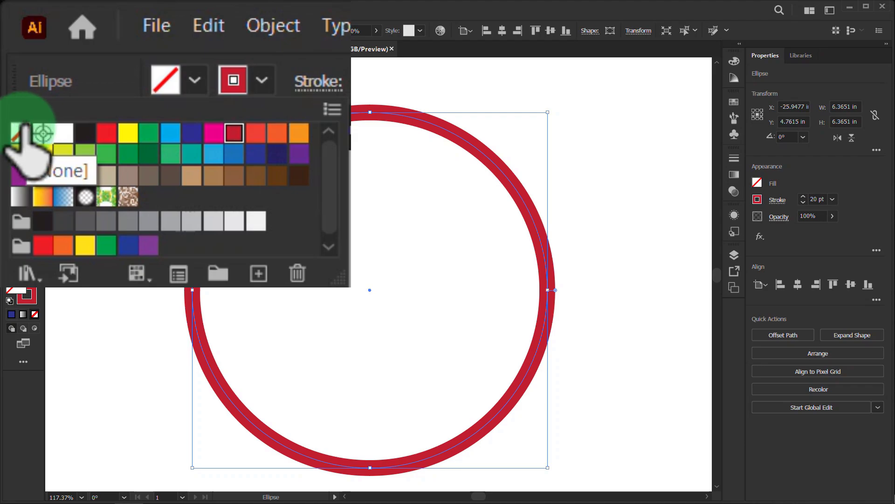
pyautogui.click(20, 133)
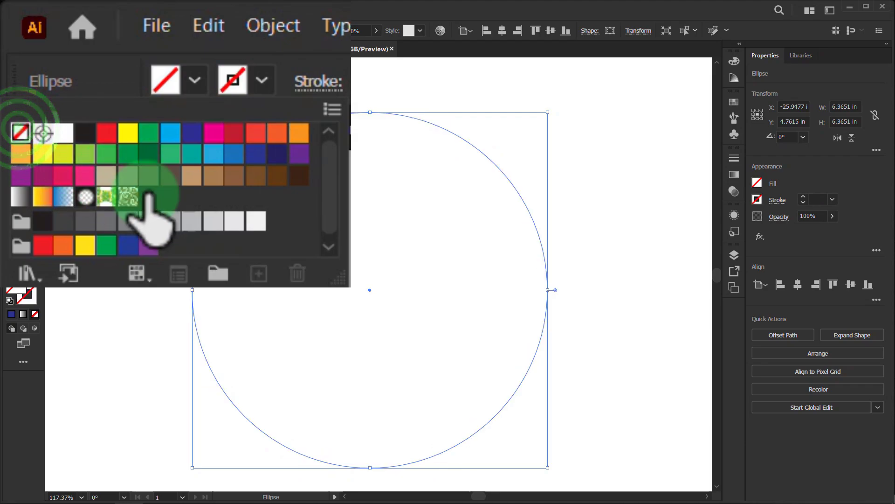
pyautogui.click(381, 27)
pyautogui.click(481, 39)
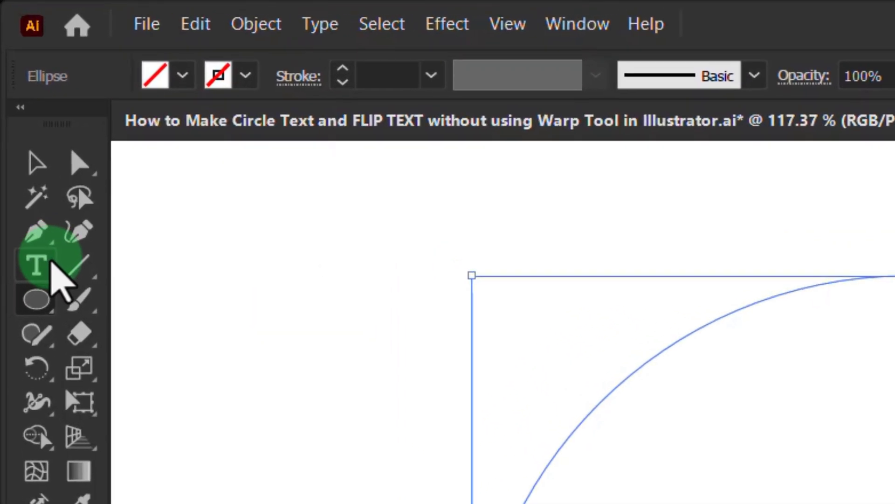
# Step: Type 'YOUR COMPANY NAME' along the top of the circle with the Type on a Path Tool
pyautogui.moveTo(28, 274)
pyautogui.mouseDown()
pyautogui.moveTo(120, 293)
pyautogui.moveTo(148, 343)
pyautogui.moveTo(183, 343)
pyautogui.mouseUp()
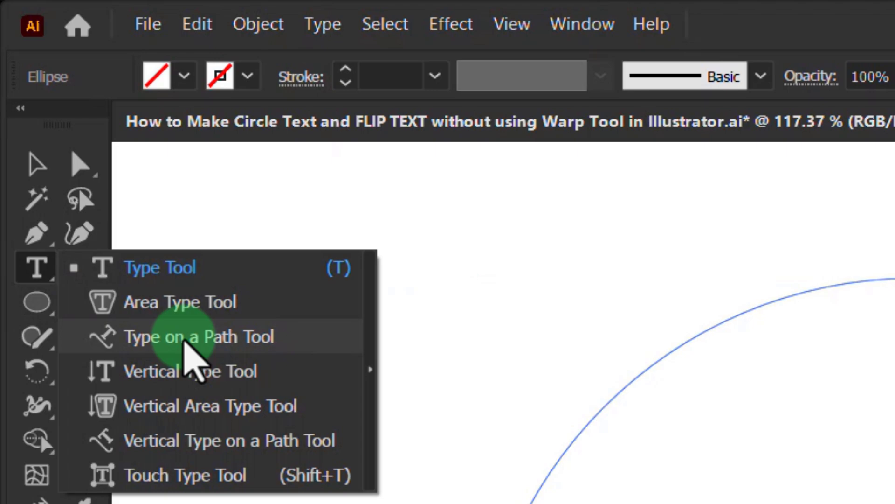
pyautogui.moveTo(184, 343); pyautogui.dragTo(184, 345)
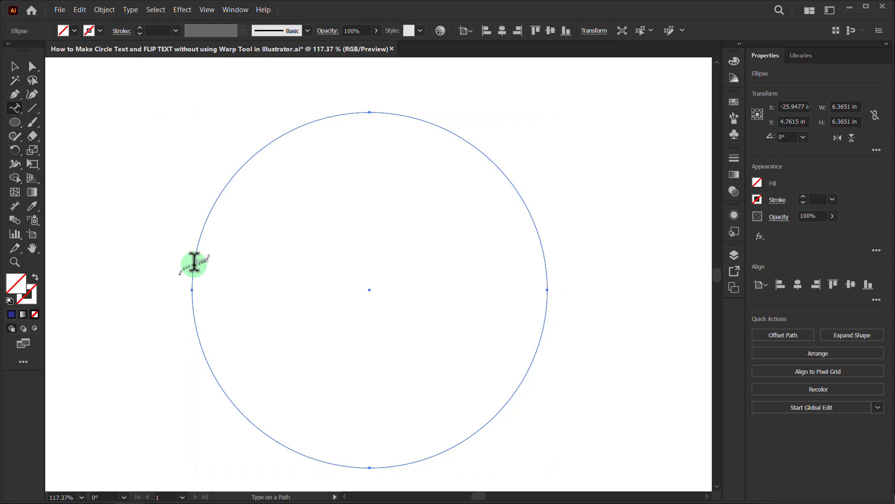
pyautogui.click(193, 264)
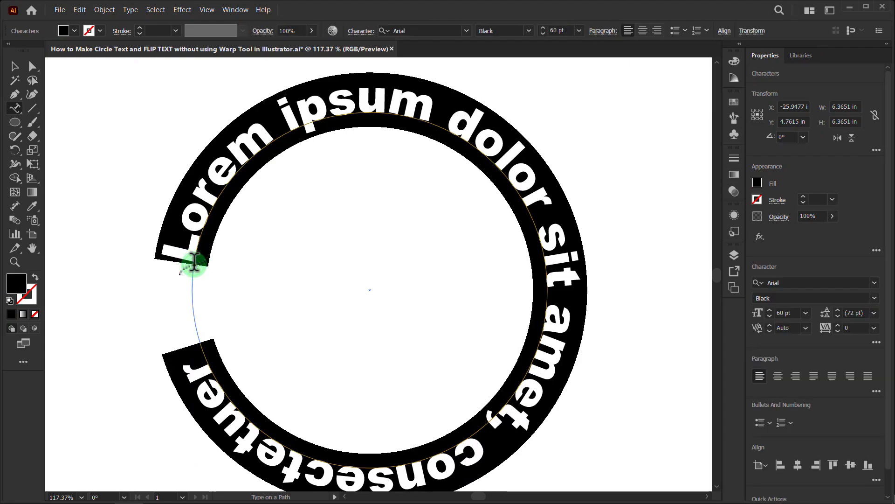
pyautogui.write('YOUR C')
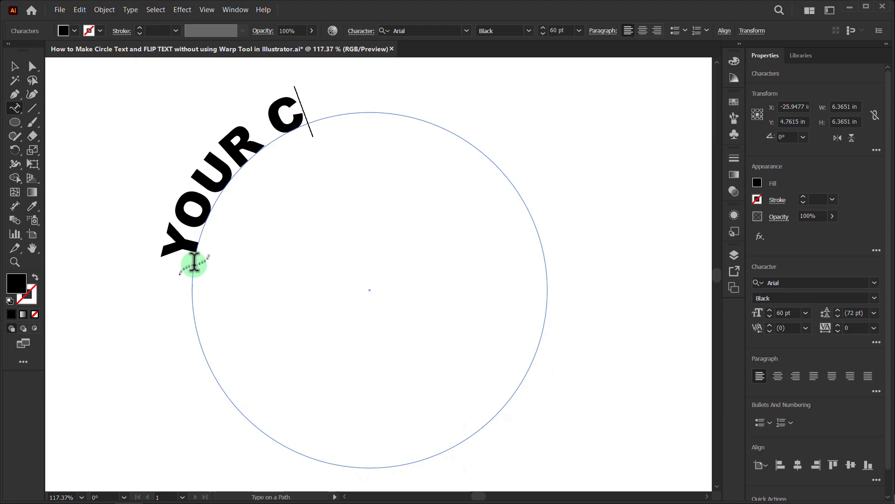
pyautogui.write('OMPANY N')
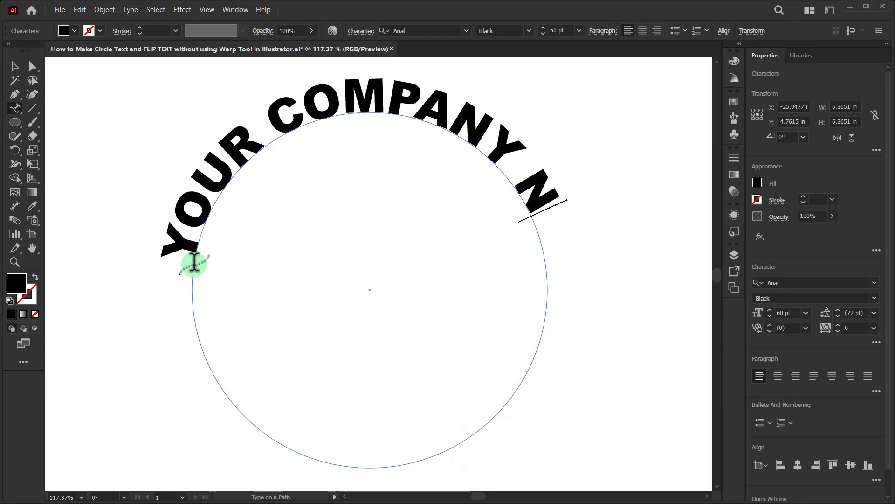
pyautogui.write('AME')
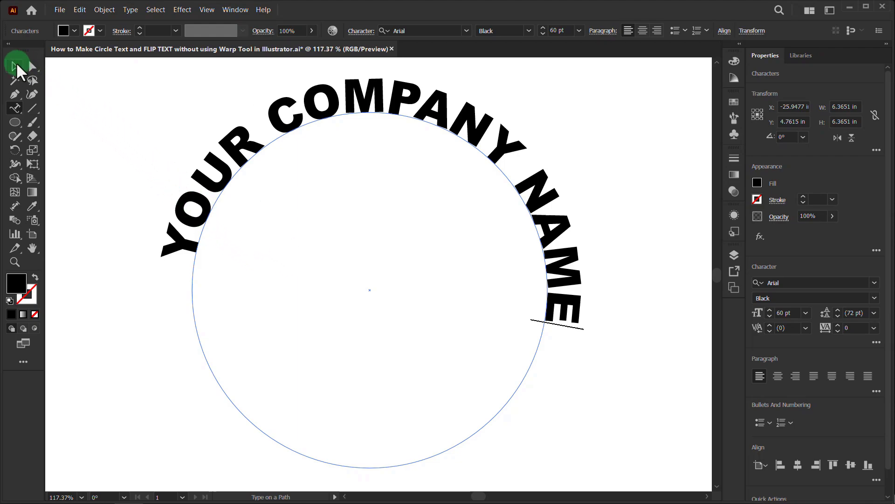
pyautogui.click(17, 67)
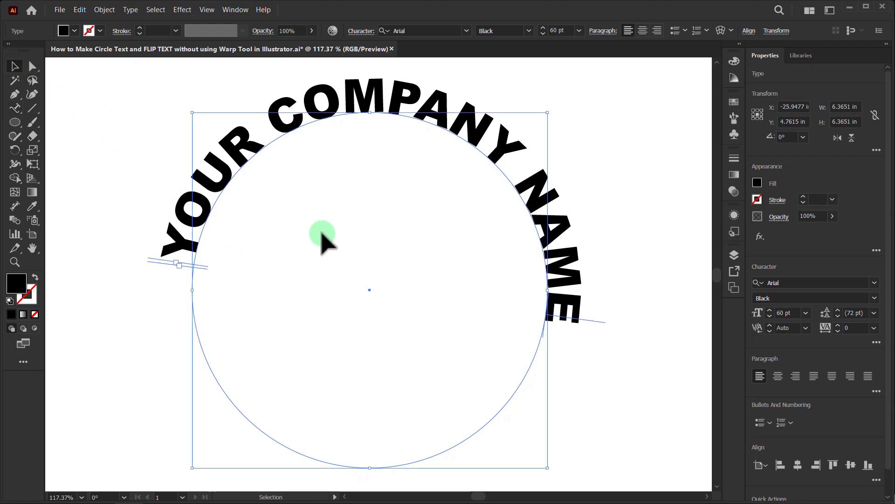
# Step: Alt-drag a duplicate of the arched 'YOUR COMPANY NAME' text to the right and zoom to it
pyautogui.moveTo(334, 224); pyautogui.dragTo(296, 220)
pyautogui.moveTo(386, 243); pyautogui.dragTo(256, 240)
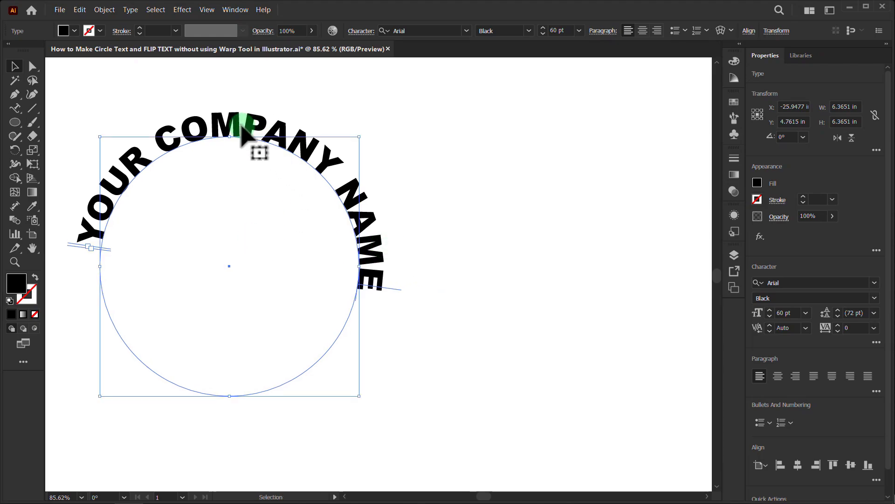
pyautogui.moveTo(239, 126); pyautogui.dragTo(620, 145)
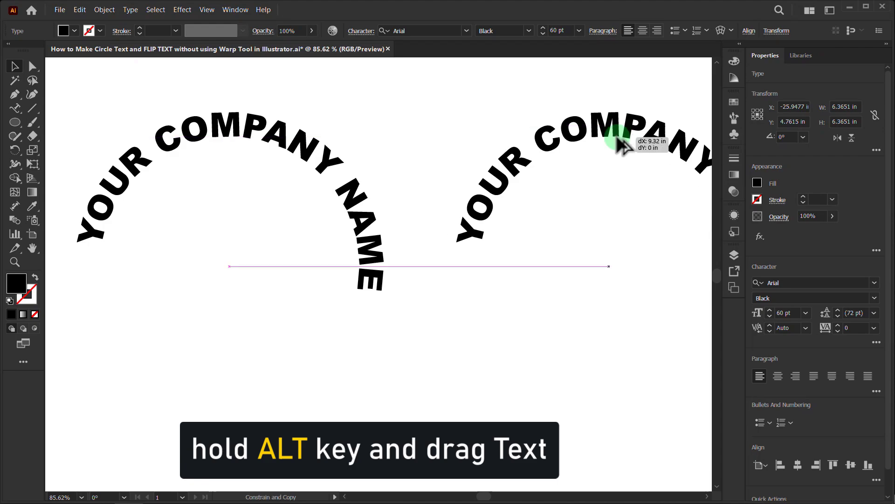
pyautogui.moveTo(620, 144); pyautogui.dragTo(621, 139)
pyautogui.keyDown('alt'); pyautogui.scroll(-2, 483, 212); pyautogui.keyUp('alt')
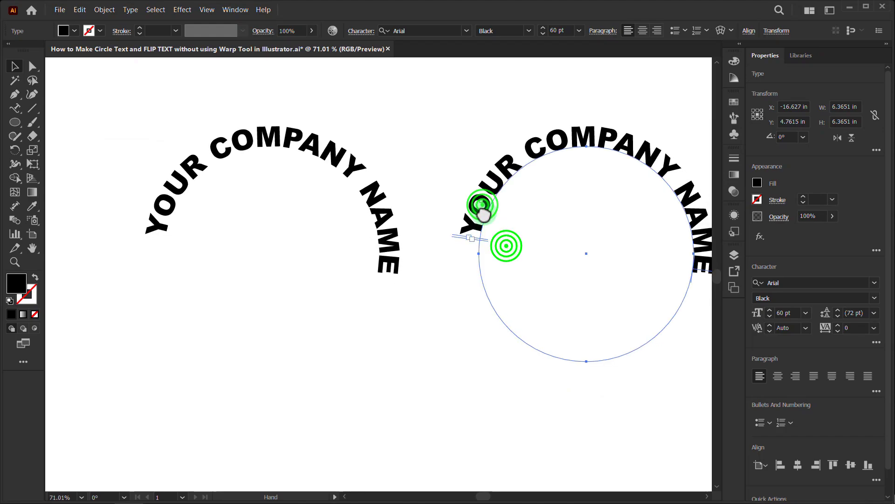
pyautogui.moveTo(483, 212); pyautogui.dragTo(427, 200)
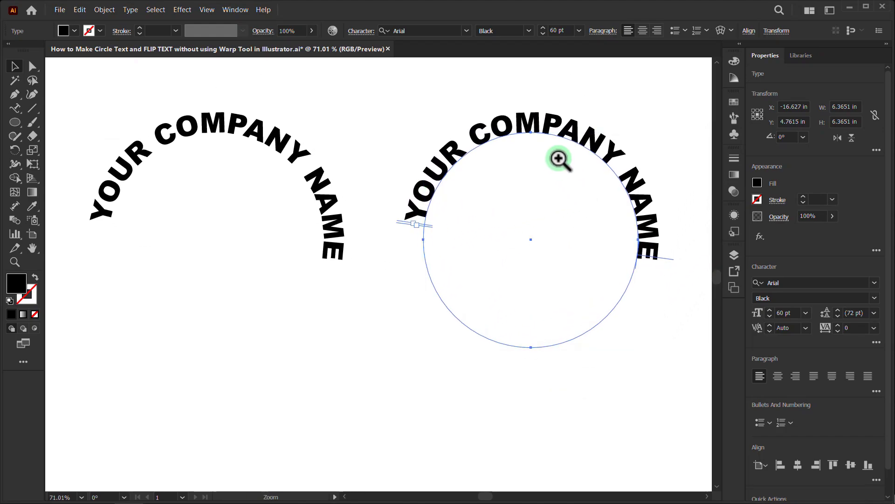
pyautogui.moveTo(559, 159); pyautogui.dragTo(618, 156)
pyautogui.moveTo(418, 191); pyautogui.dragTo(443, 240)
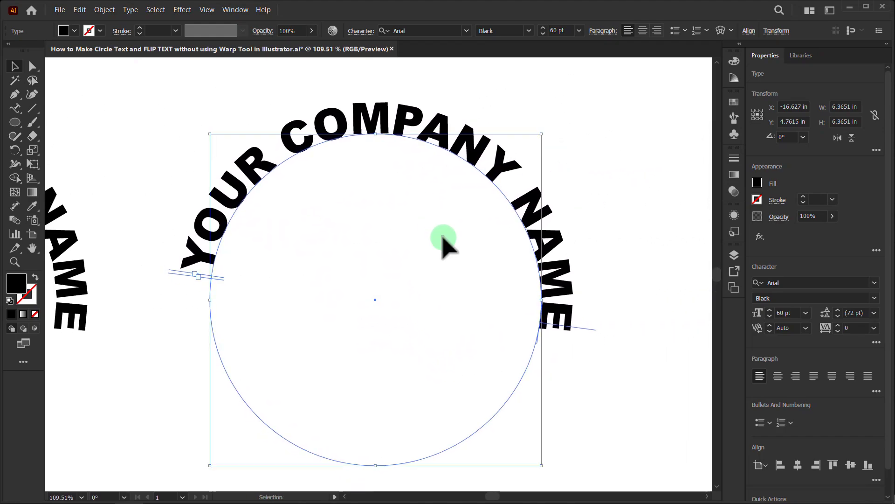
# Step: Replace the copied circle's text with 'LOCATION 2024'
pyautogui.doubleClick(230, 194)
pyautogui.moveTo(196, 255)
pyautogui.mouseDown()
pyautogui.moveTo(366, 136)
pyautogui.moveTo(573, 317)
pyautogui.mouseUp()
pyautogui.press('BackSpace')
pyautogui.write('LOCATION 202')
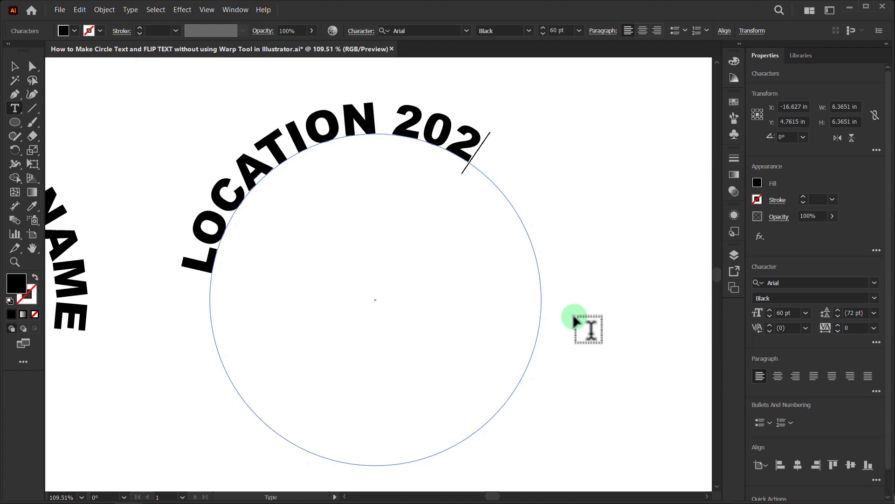
pyautogui.write('4')
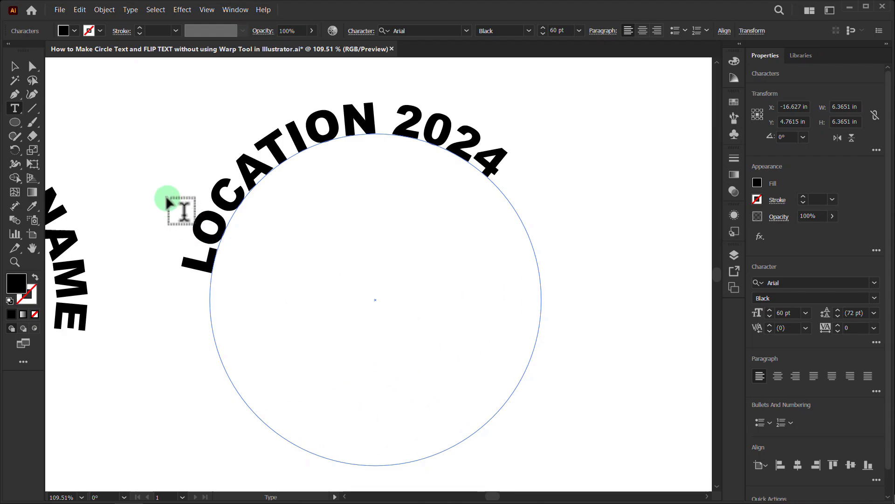
# Step: Enable Flip in Type on a Path Options so 'LOCATION 2024' runs upright along the circle's bottom
pyautogui.click(130, 11)
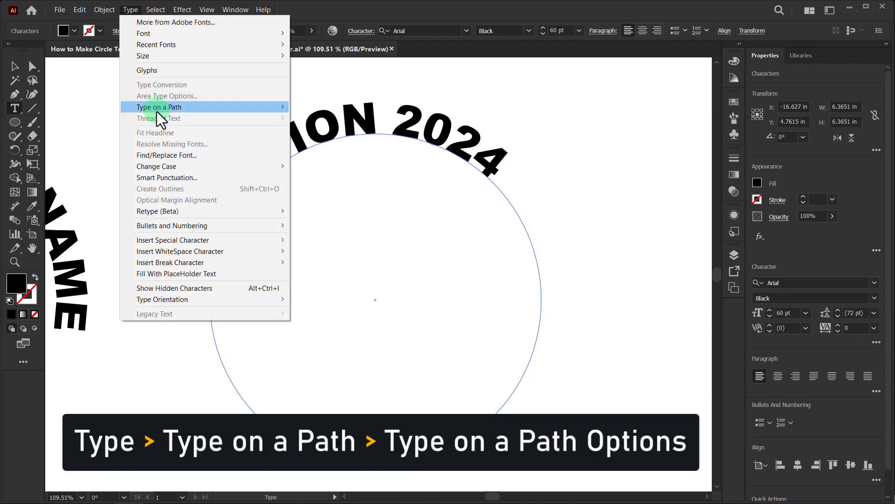
pyautogui.moveTo(160, 107)
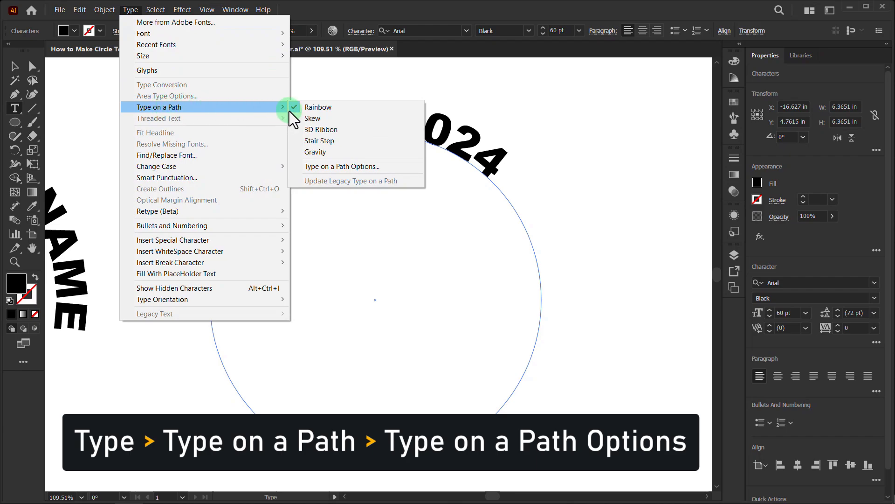
pyautogui.click(326, 168)
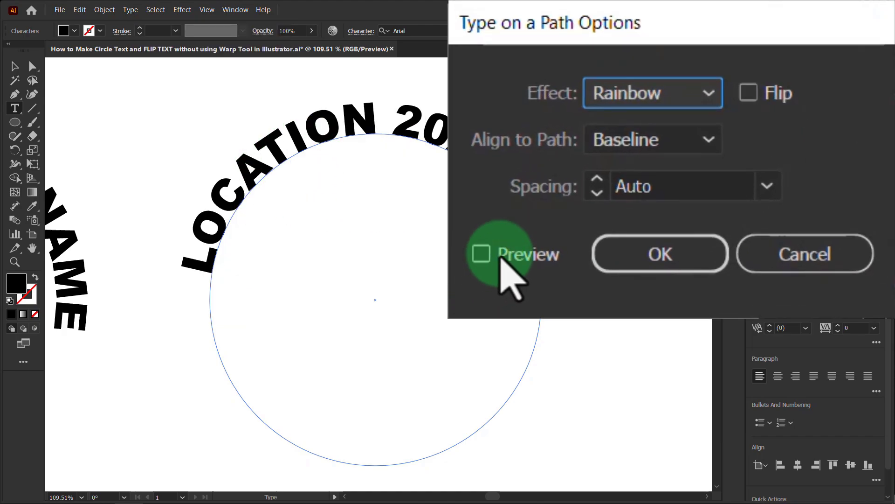
pyautogui.click(481, 254)
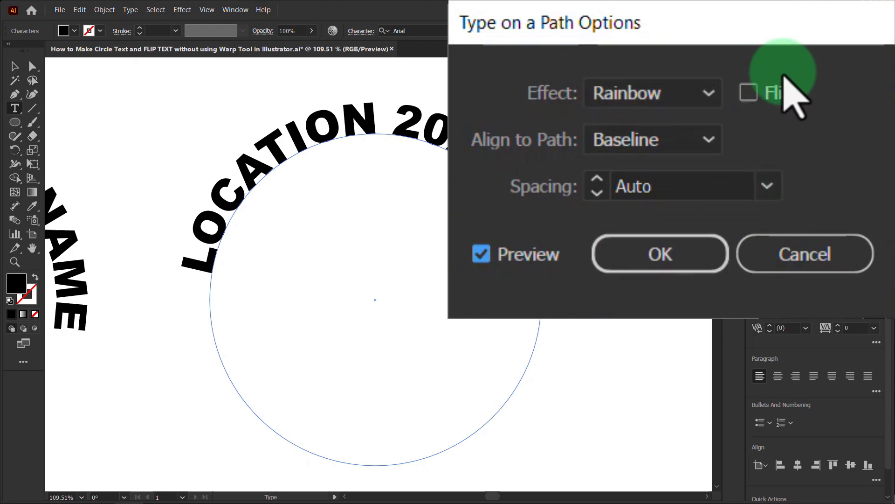
pyautogui.click(749, 92)
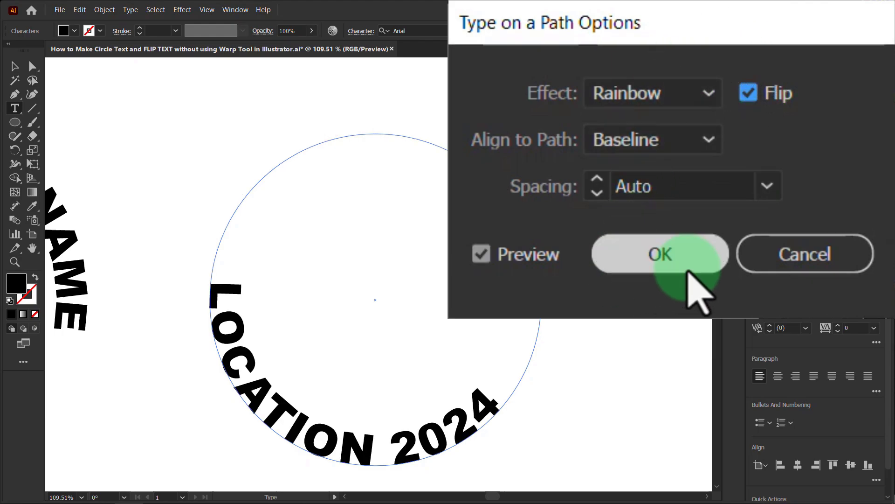
pyautogui.click(663, 256)
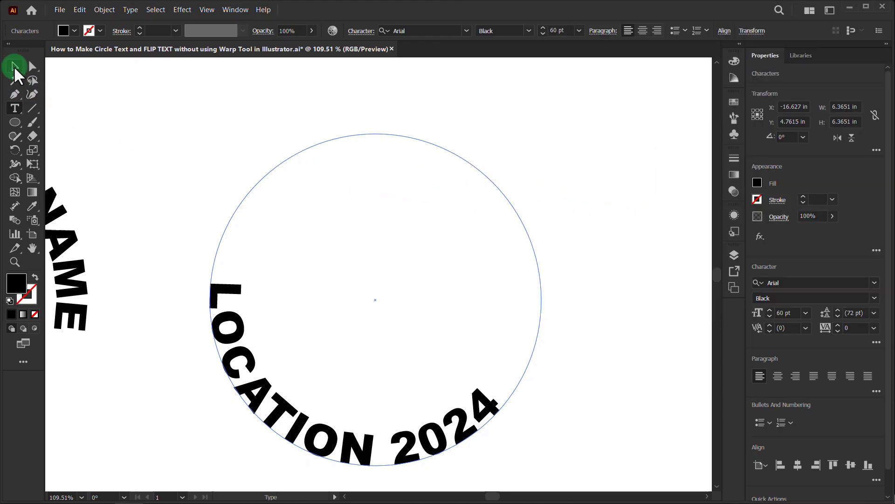
pyautogui.click(14, 70)
pyautogui.click(540, 240)
pyautogui.press('z')
pyautogui.keyDown('alt'); pyautogui.click(492, 208); pyautogui.keyUp('alt')
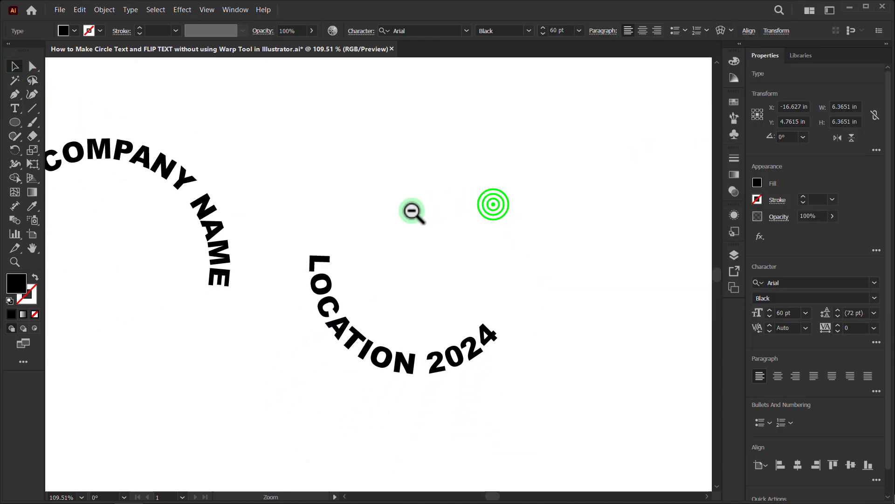
pyautogui.moveTo(565, 261)
pyautogui.mouseDown()
pyautogui.moveTo(322, 296)
pyautogui.moveTo(250, 266)
pyautogui.mouseUp()
pyautogui.moveTo(300, 182); pyautogui.dragTo(219, 269)
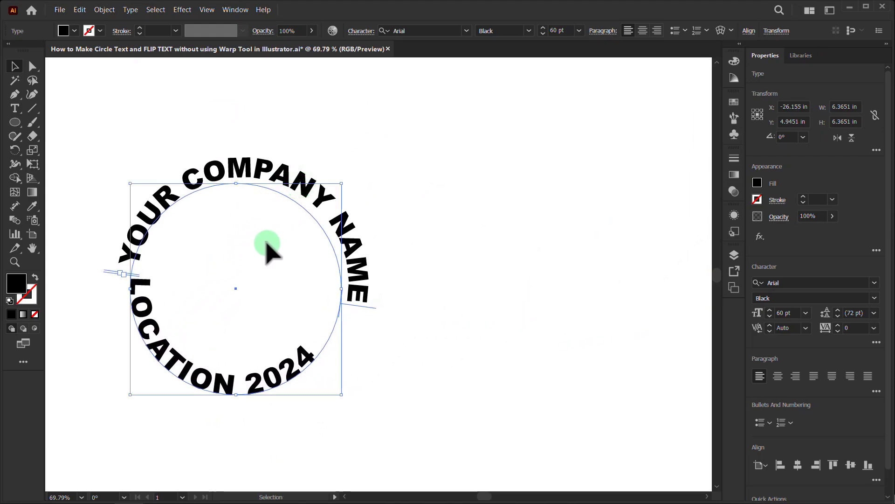
# Step: Draw a black circle about 7.9 inches across to the right of the text ring
pyautogui.click(17, 120)
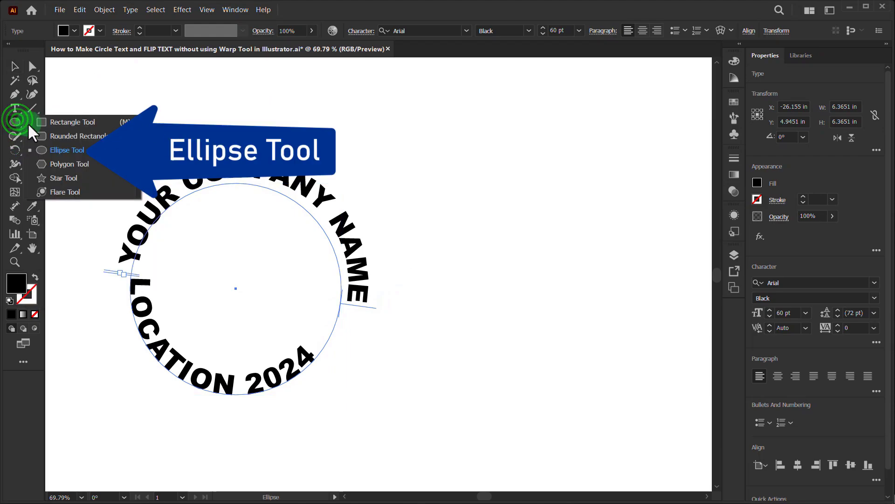
pyautogui.click(57, 149)
pyautogui.moveTo(461, 162); pyautogui.dragTo(641, 400)
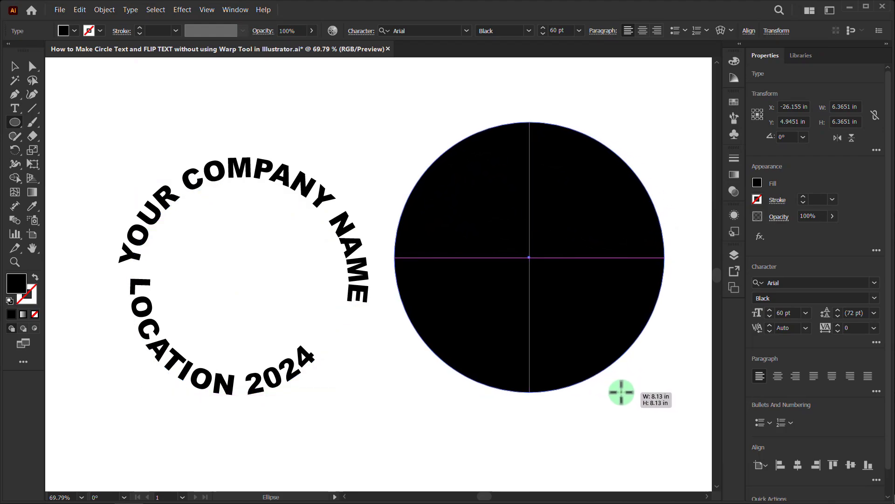
pyautogui.moveTo(641, 400); pyautogui.dragTo(620, 379)
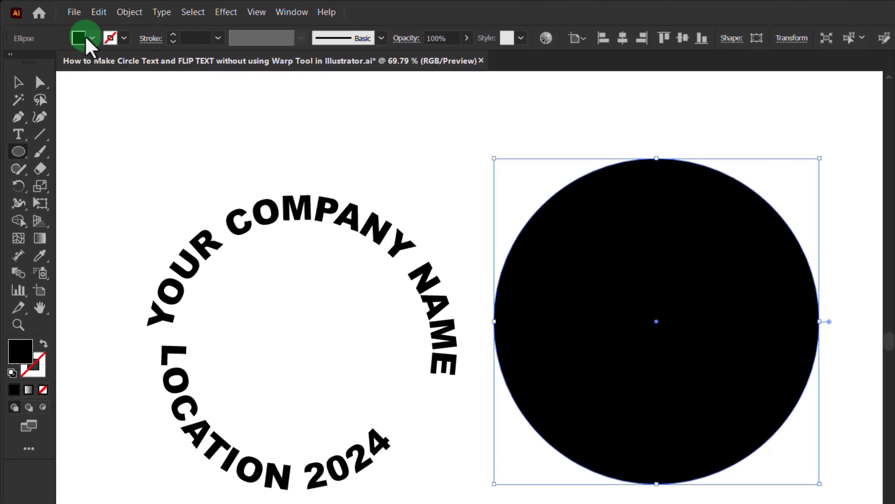
# Step: Give the circle no fill, a red stroke and a 30 pt stroke weight
pyautogui.click(87, 38)
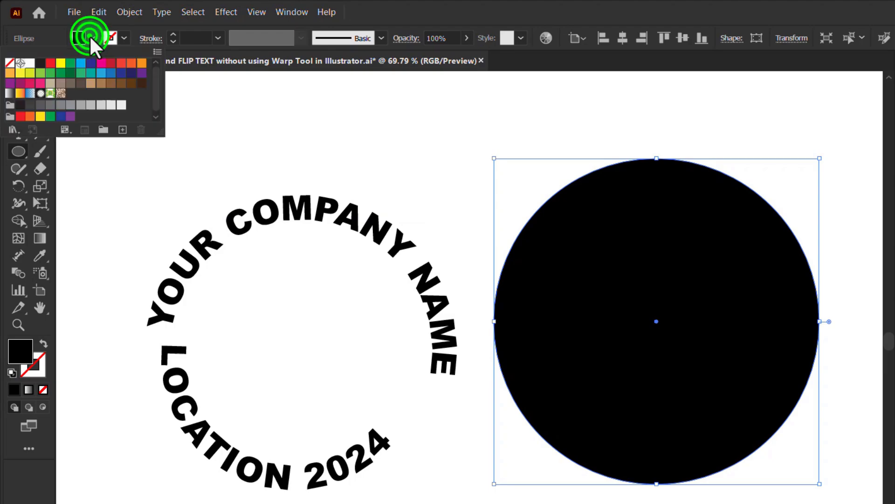
pyautogui.click(9, 62)
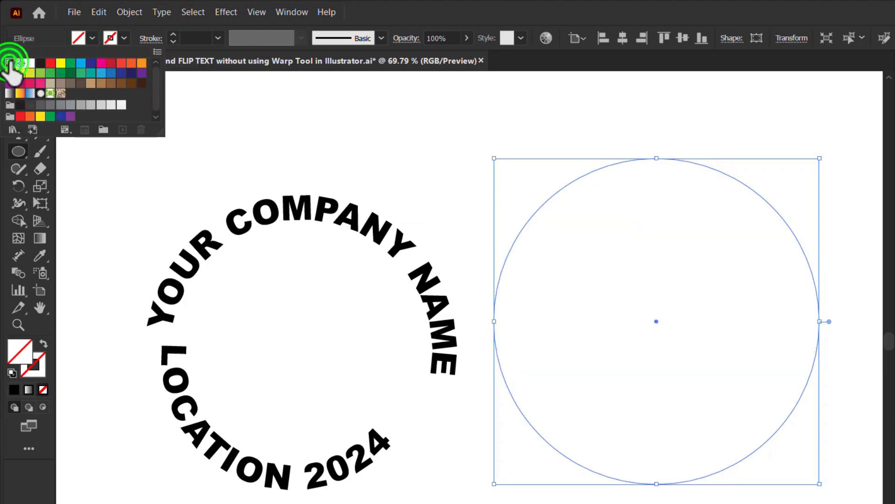
pyautogui.click(124, 37)
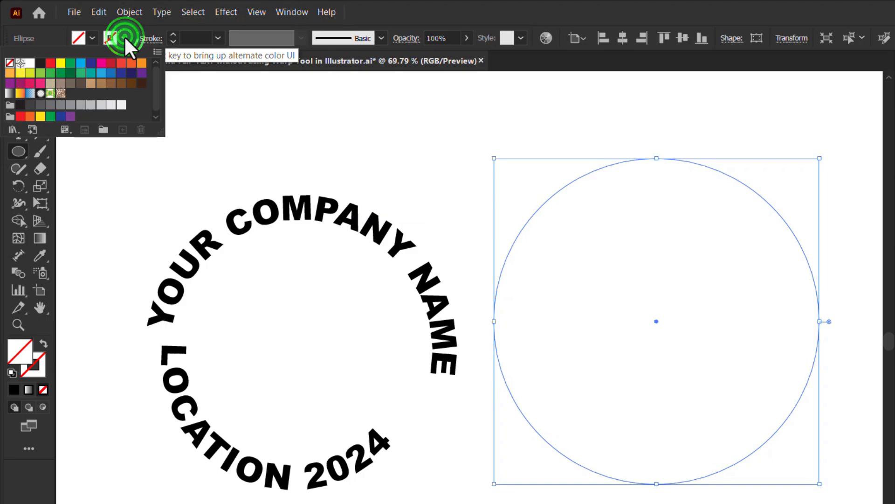
pyautogui.click(112, 63)
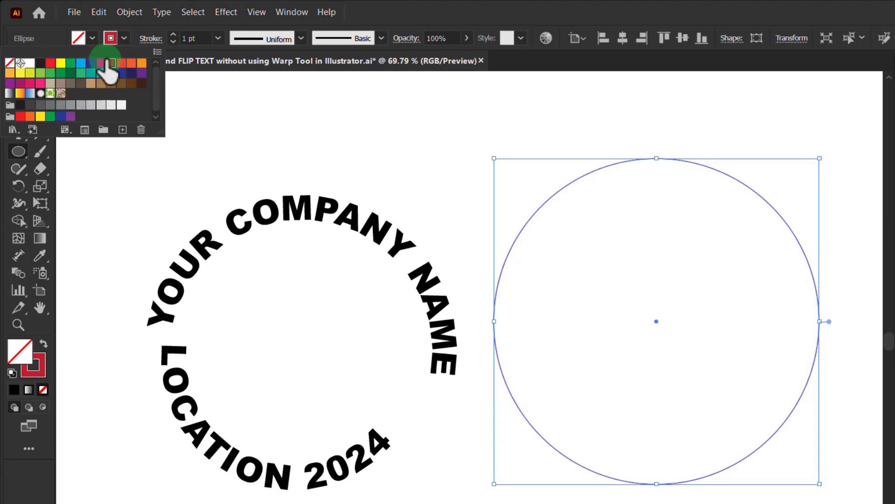
pyautogui.click(207, 38)
pyautogui.doubleClick(199, 39)
pyautogui.write('30')
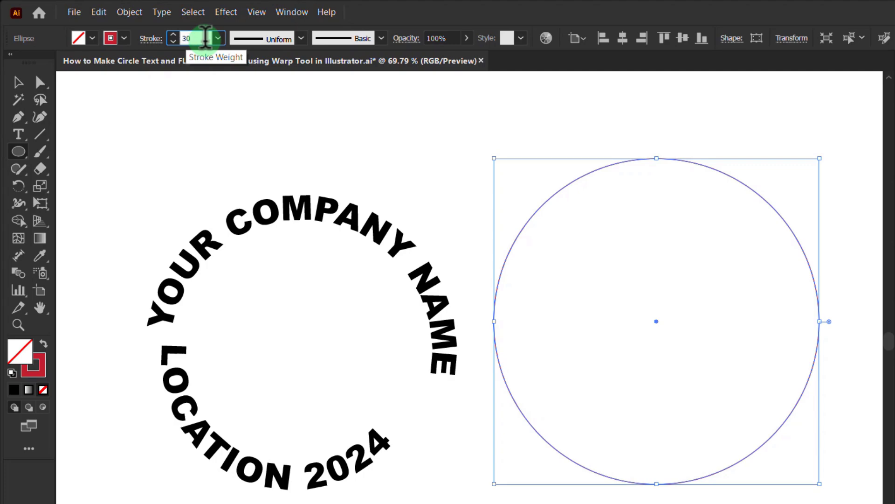
pyautogui.press('Return')
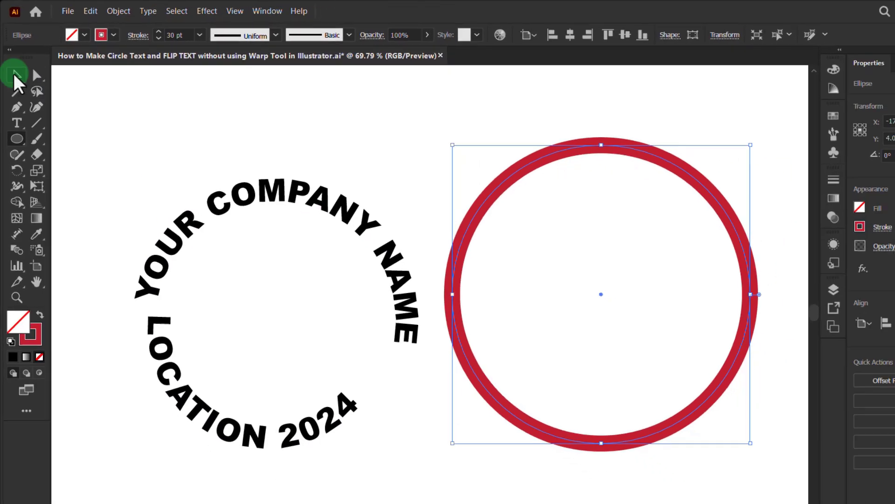
# Step: Move and enlarge 'YOUR COMPANY NAME' so it arcs over the red ring
pyautogui.click(14, 75)
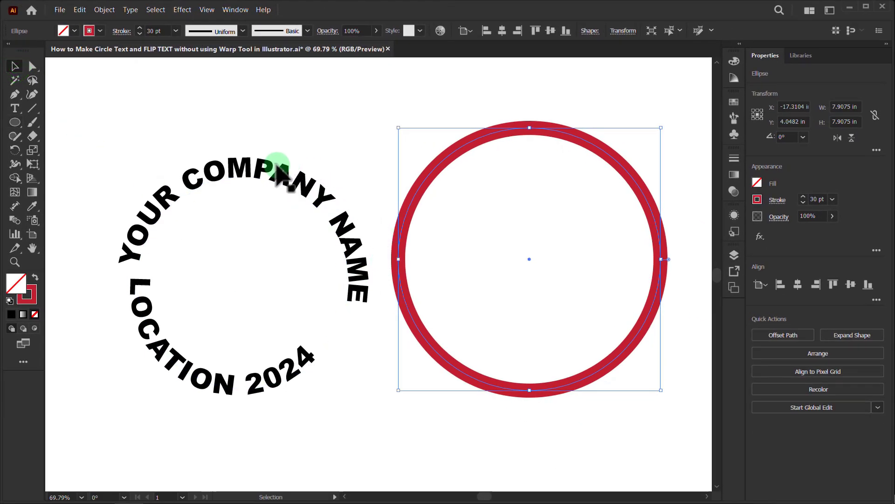
pyautogui.moveTo(276, 165)
pyautogui.mouseDown()
pyautogui.moveTo(385, 240)
pyautogui.moveTo(482, 187)
pyautogui.mouseUp()
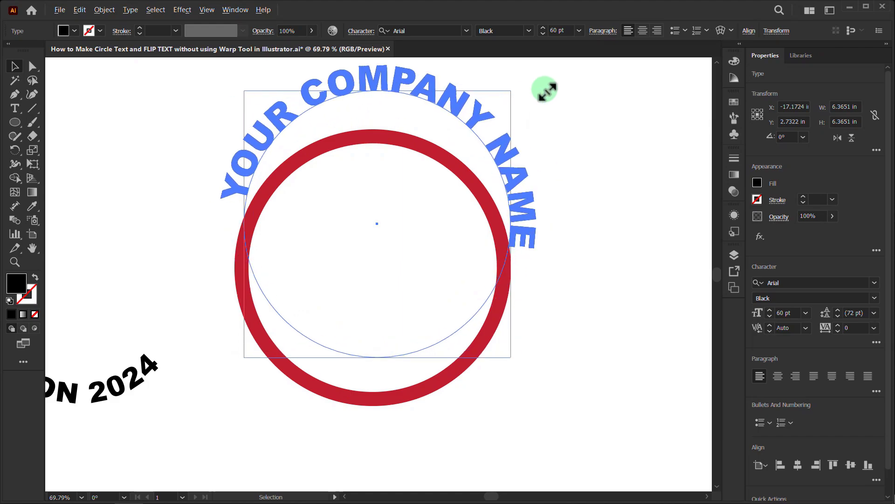
pyautogui.moveTo(456, 130)
pyautogui.mouseDown()
pyautogui.moveTo(455, 140)
pyautogui.moveTo(454, 125)
pyautogui.mouseUp()
# Step: Enlarge and fit 'LOCATION 2024' around the bottom of the red ring
pyautogui.scroll(-1, 321, 260)
pyautogui.click(206, 305)
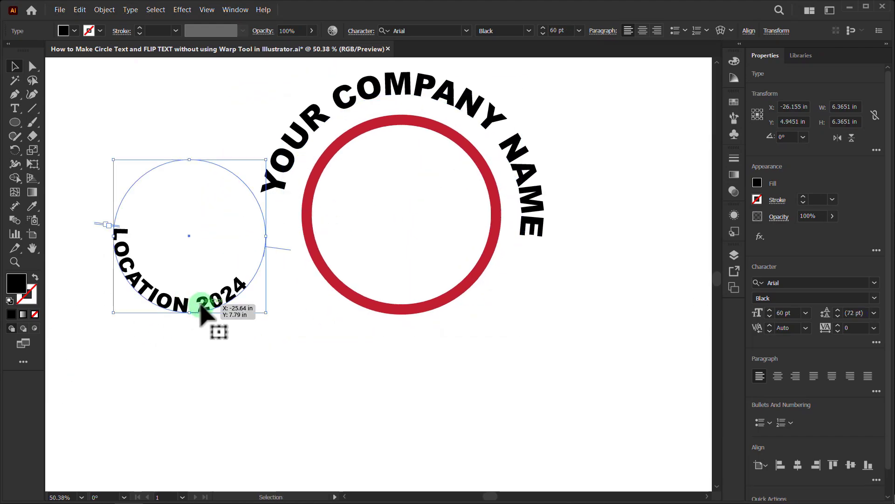
pyautogui.moveTo(279, 330)
pyautogui.mouseDown()
pyautogui.moveTo(544, 401)
pyautogui.moveTo(588, 357)
pyautogui.mouseUp()
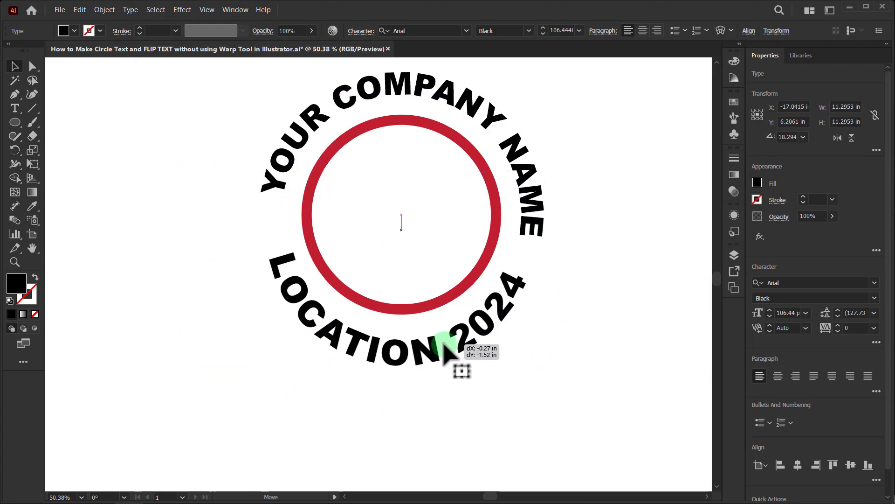
pyautogui.moveTo(444, 343); pyautogui.dragTo(496, 385)
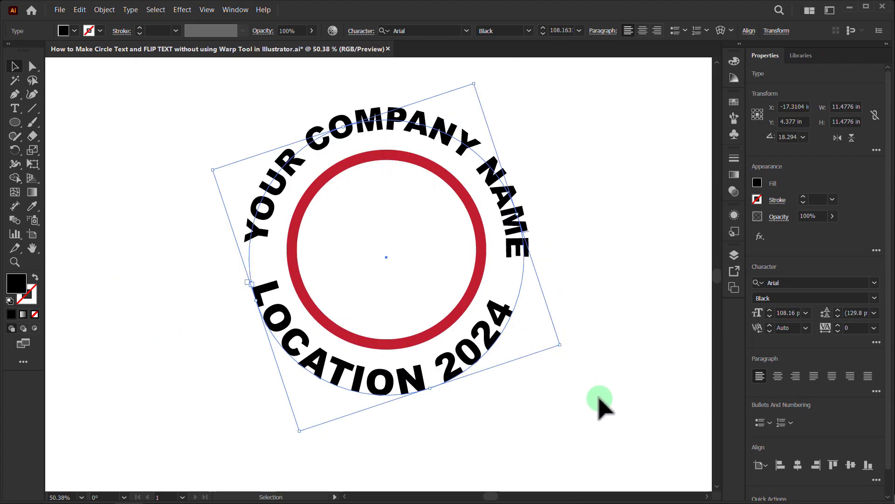
pyautogui.click(452, 314)
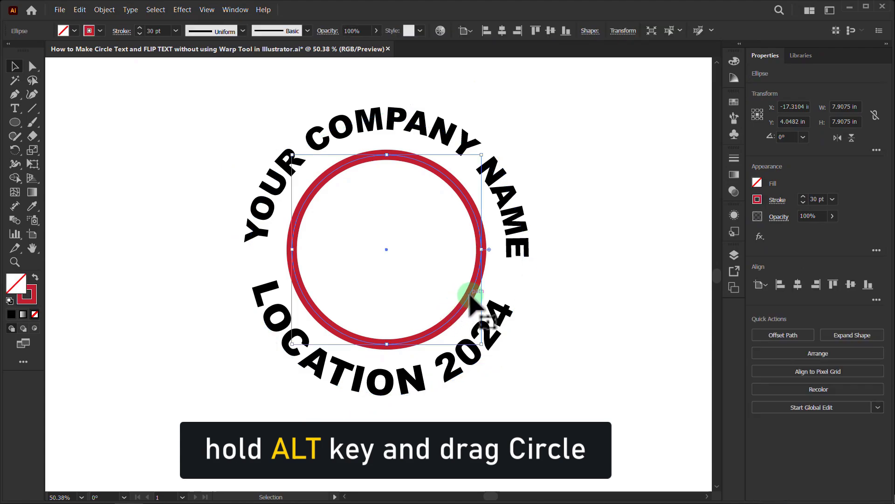
# Step: Duplicate the red ring and enlarge the copy to about 13.35 inches, enclosing both text arcs
pyautogui.moveTo(470, 302); pyautogui.dragTo(701, 301)
pyautogui.moveTo(534, 284); pyautogui.dragTo(453, 310)
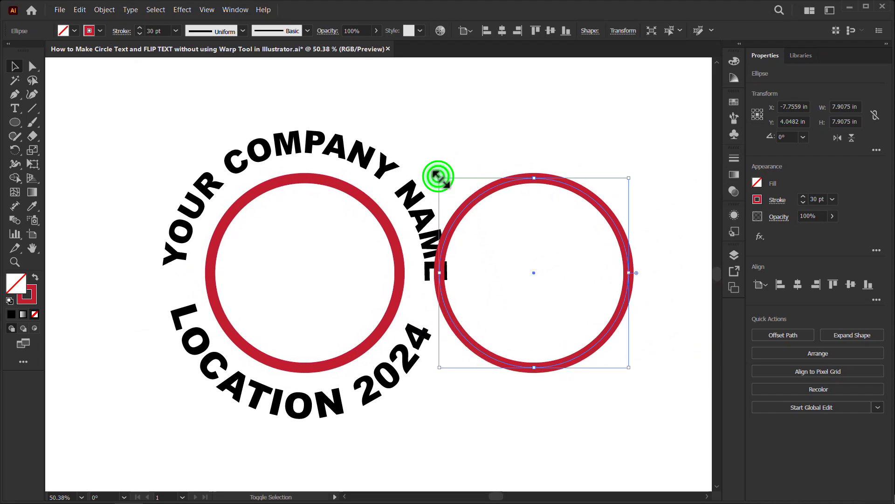
pyautogui.moveTo(438, 176); pyautogui.dragTo(356, 124)
pyautogui.moveTo(480, 134); pyautogui.dragTo(248, 135)
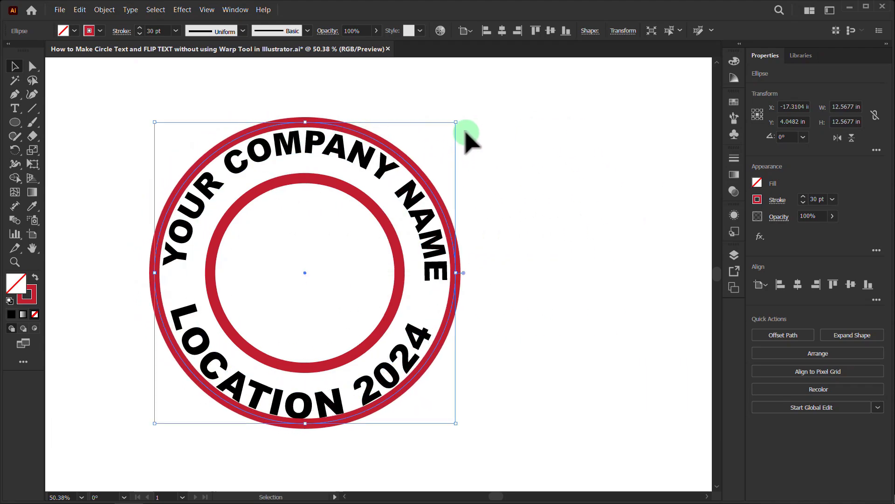
pyautogui.moveTo(456, 122); pyautogui.dragTo(466, 113)
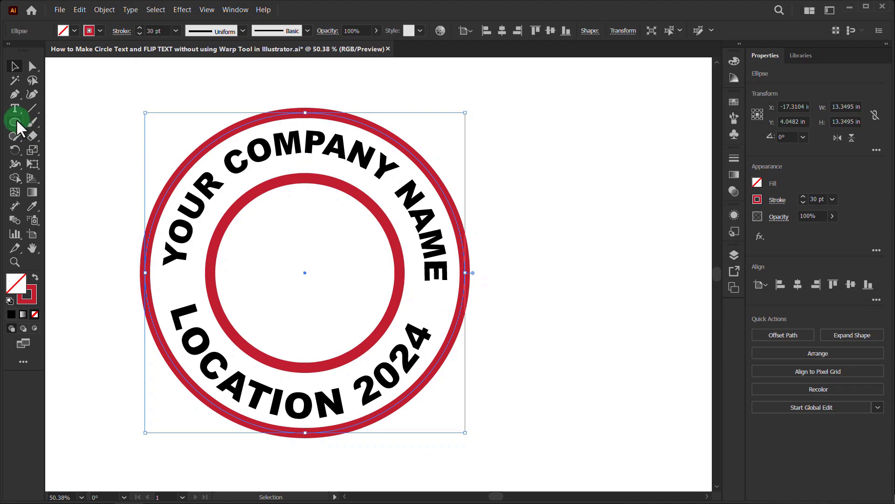
# Step: Draw a circle beside the badge with black fill and no stroke, scaled to about 1 inch
pyautogui.moveTo(15, 122); pyautogui.dragTo(49, 144)
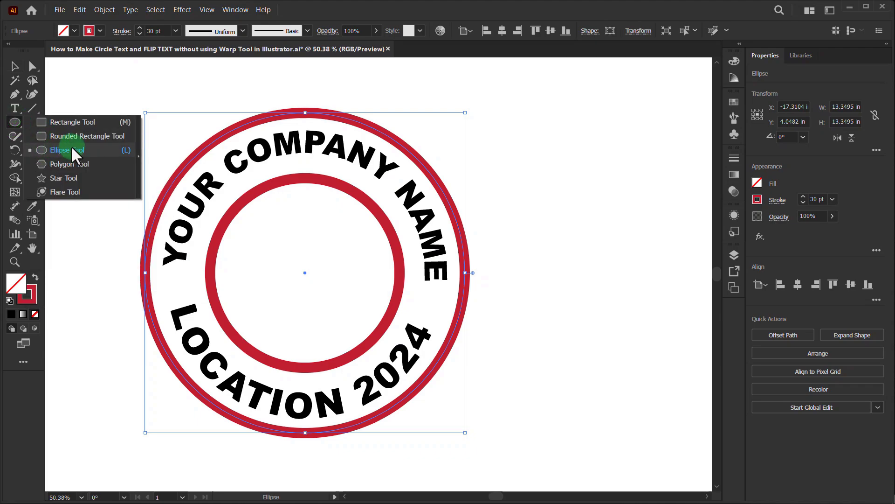
pyautogui.moveTo(549, 153); pyautogui.dragTo(590, 194)
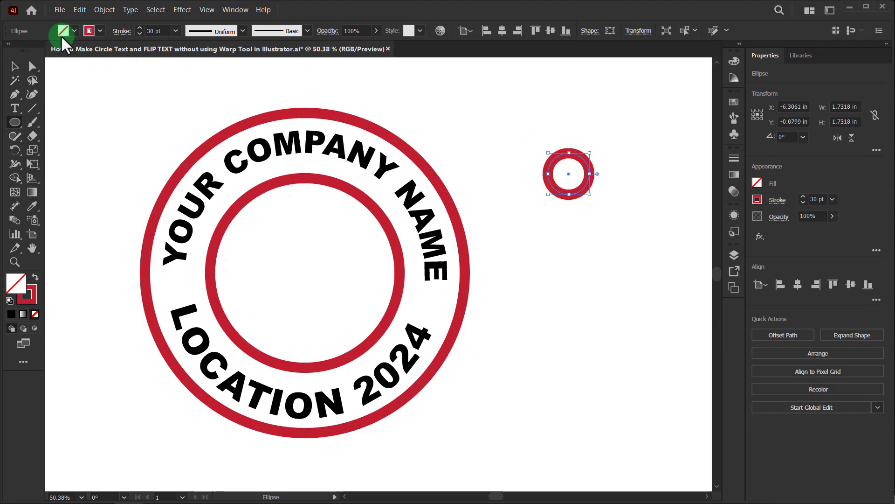
pyautogui.click(73, 30)
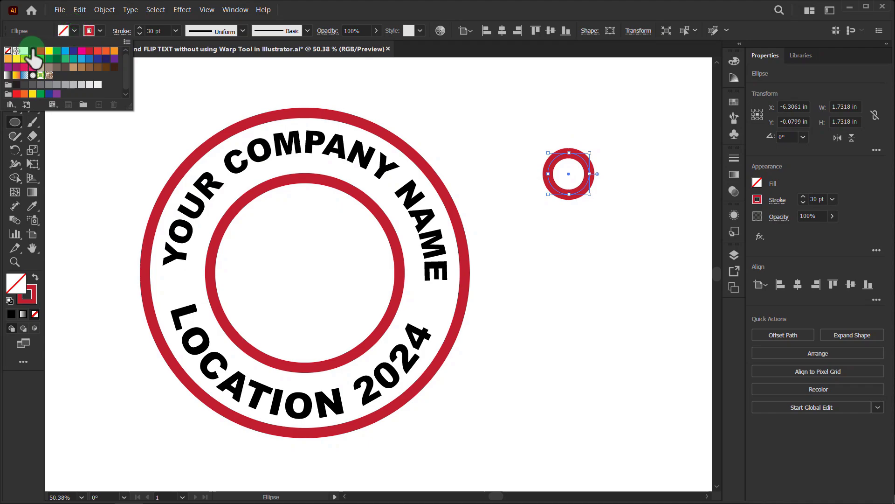
pyautogui.click(33, 49)
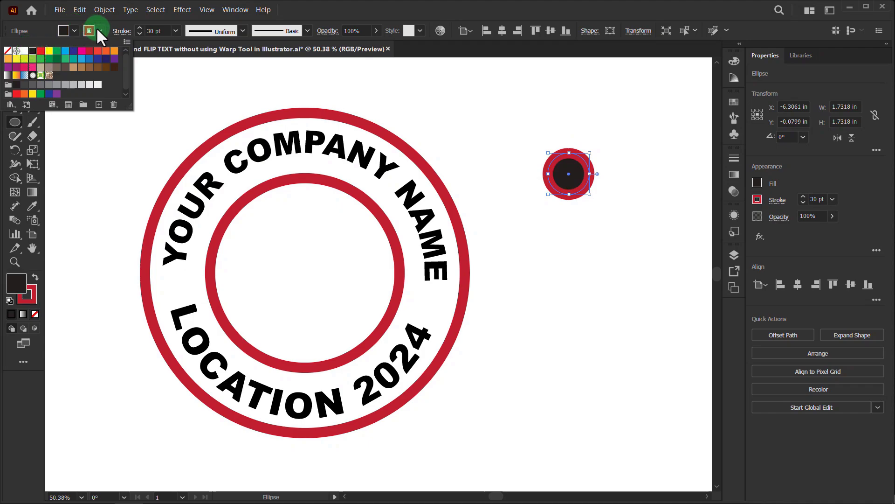
pyautogui.click(96, 29)
pyautogui.click(9, 51)
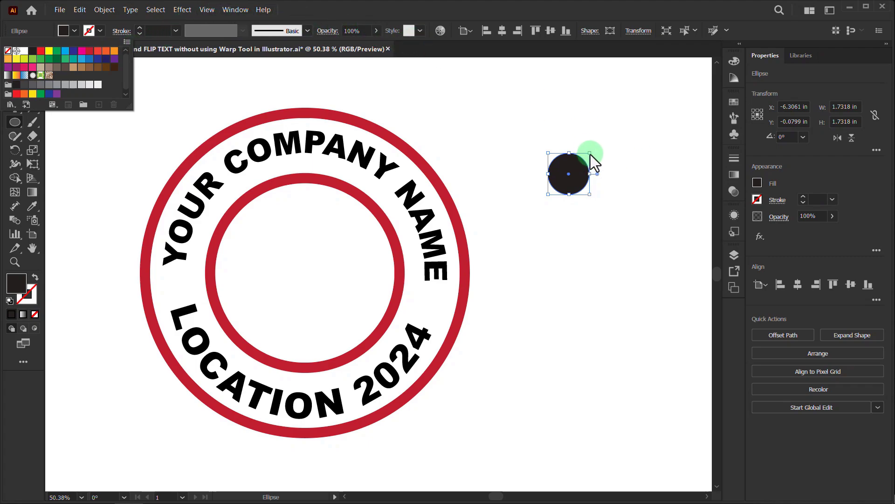
pyautogui.moveTo(591, 155); pyautogui.dragTo(581, 158)
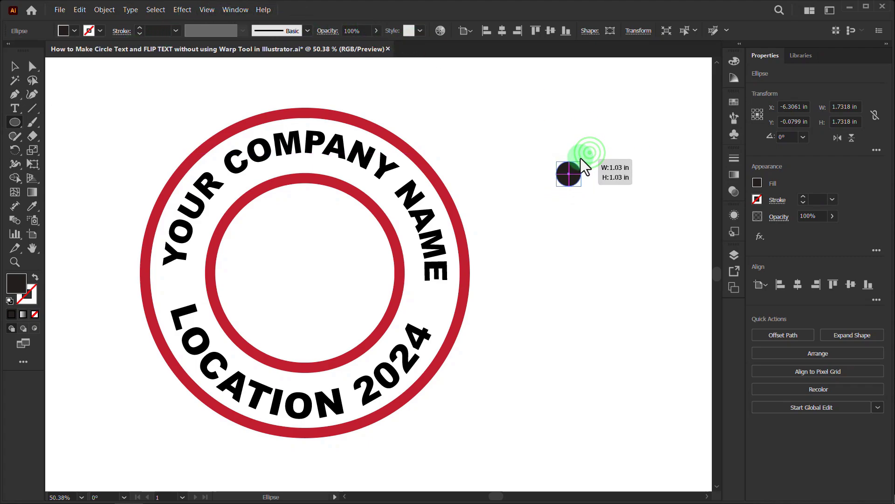
pyautogui.moveTo(580, 158); pyautogui.dragTo(581, 159)
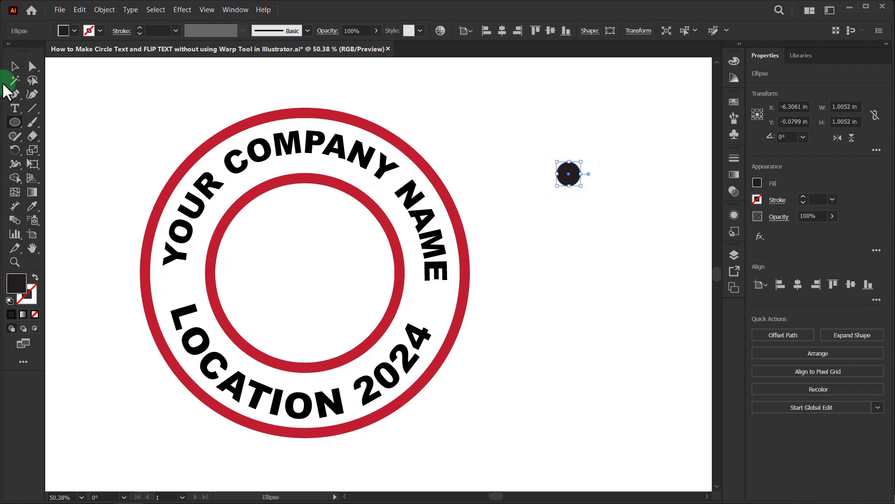
# Step: Move the black dot into the badge's left gap and Alt-drag a copy into the right gap
pyautogui.click(14, 66)
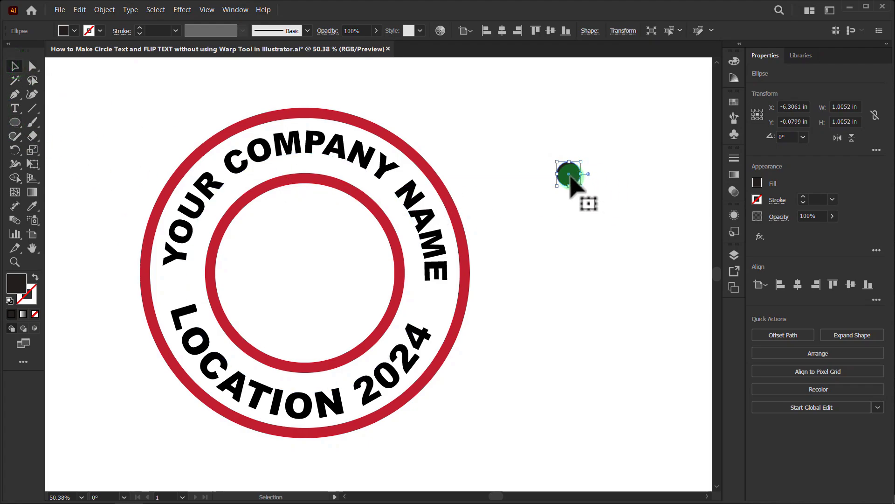
pyautogui.moveTo(570, 178); pyautogui.dragTo(193, 294)
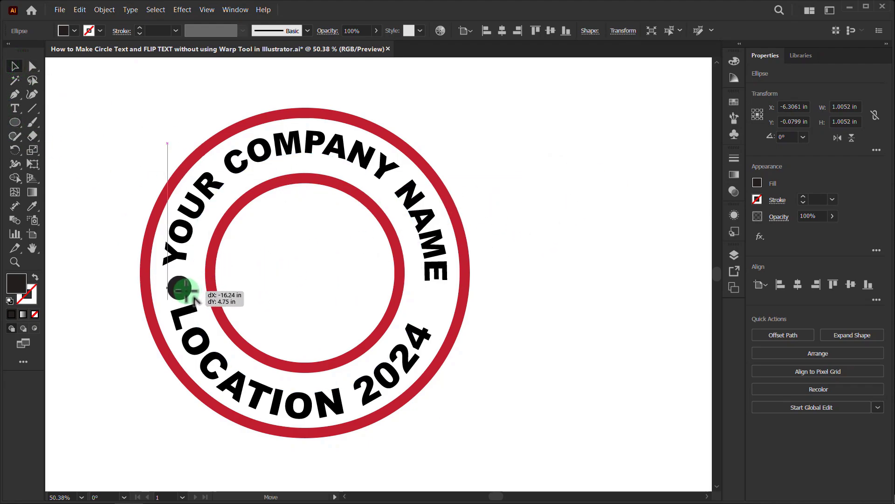
pyautogui.moveTo(193, 297)
pyautogui.mouseDown()
pyautogui.moveTo(185, 285)
pyautogui.moveTo(439, 307)
pyautogui.mouseUp()
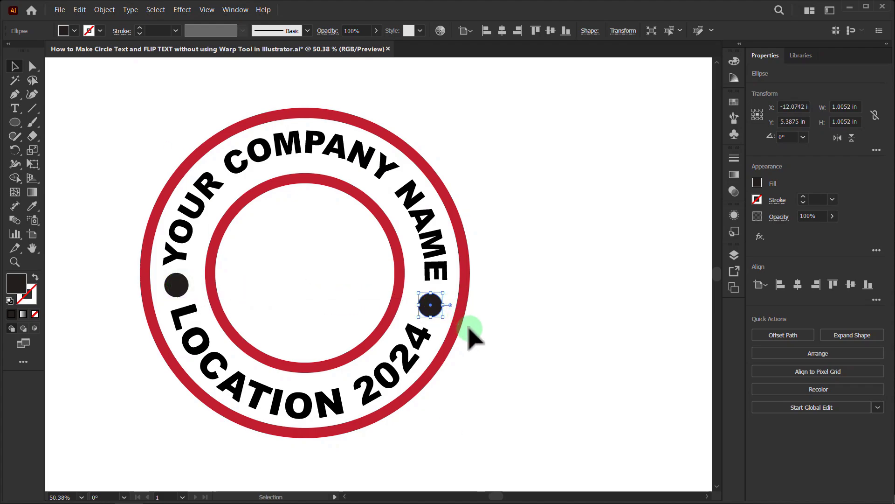